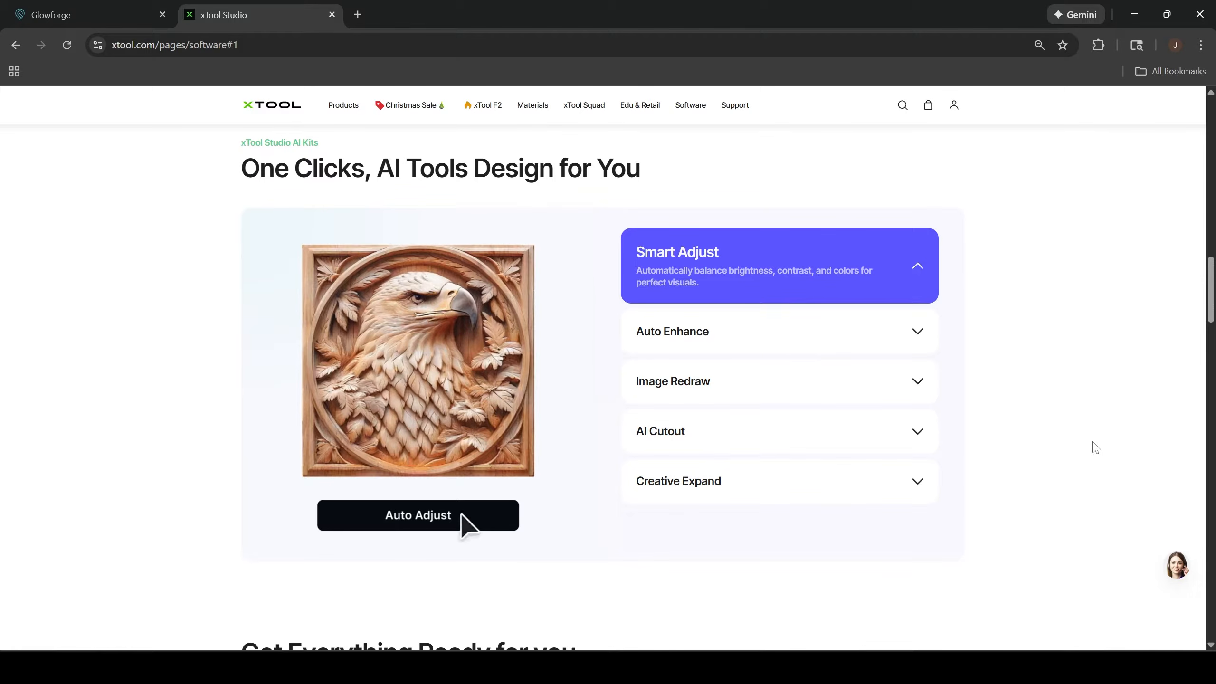
Open the xTool Studio software page on the xTool website and show its download options.
mouse_move(688, 107)
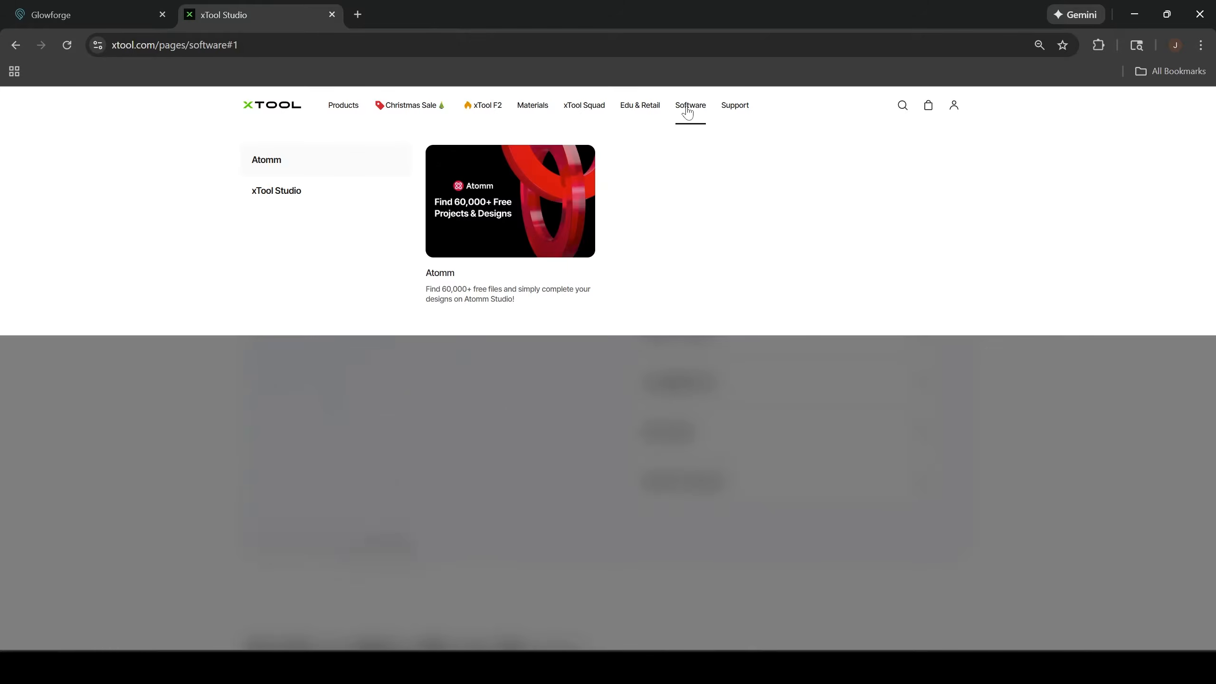
mouse_move(299, 195)
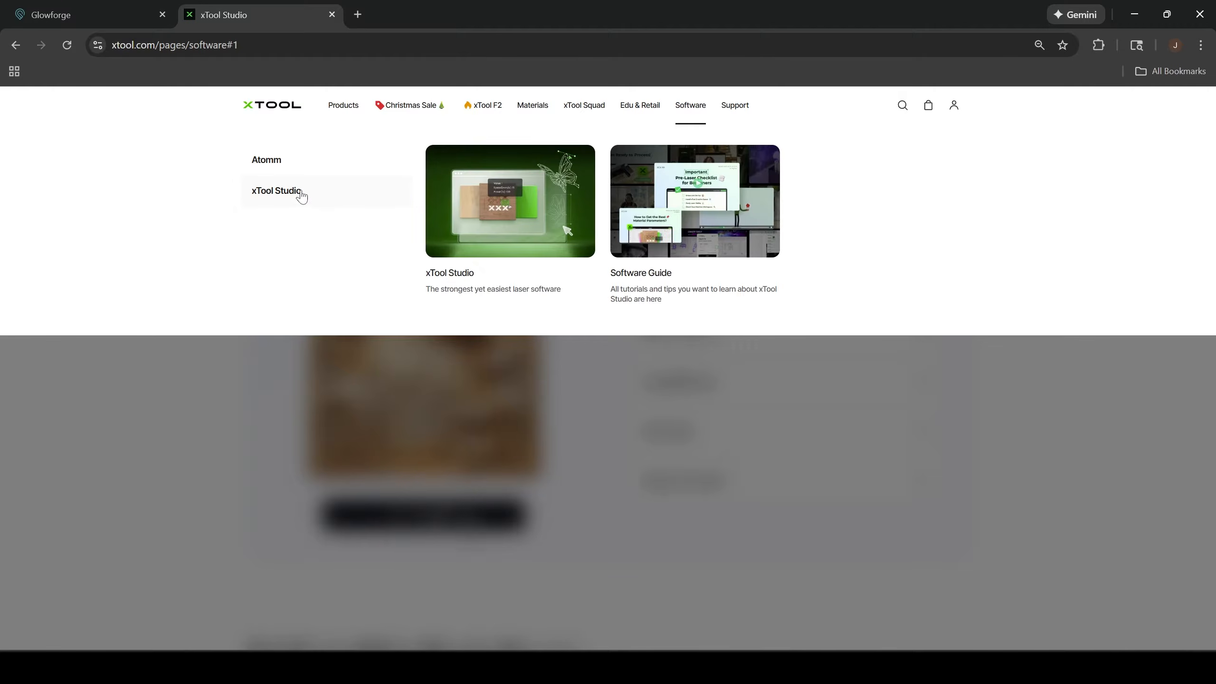
left_click(330, 196)
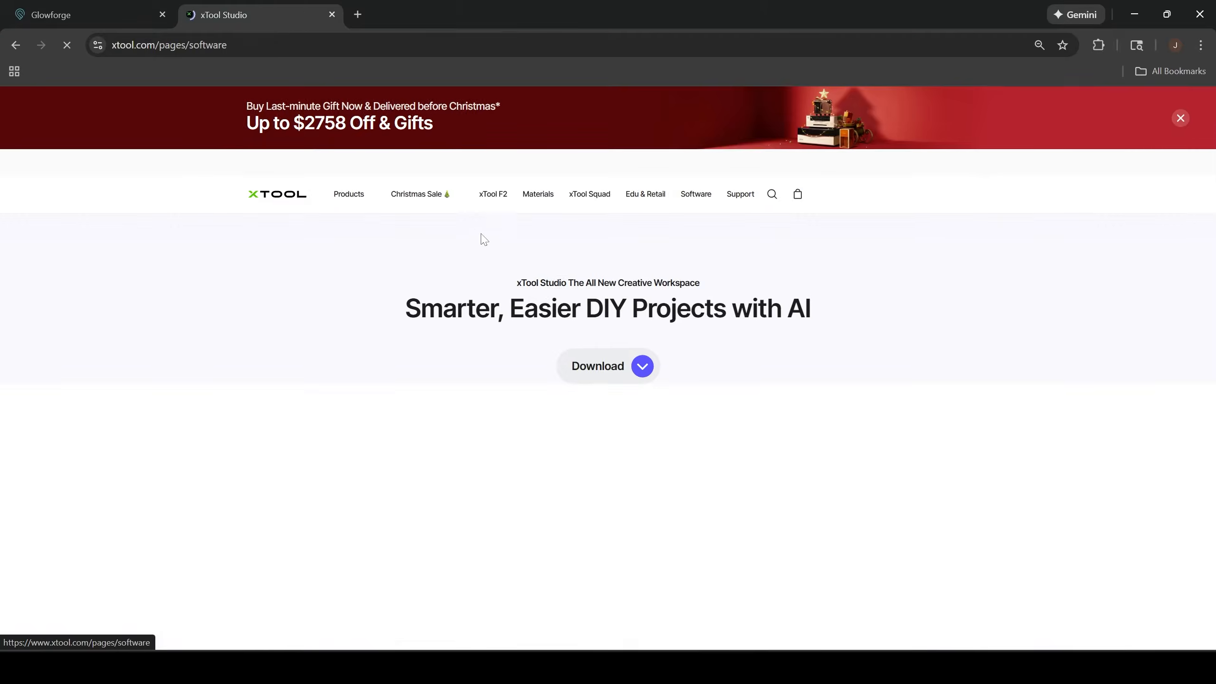
left_click(636, 369)
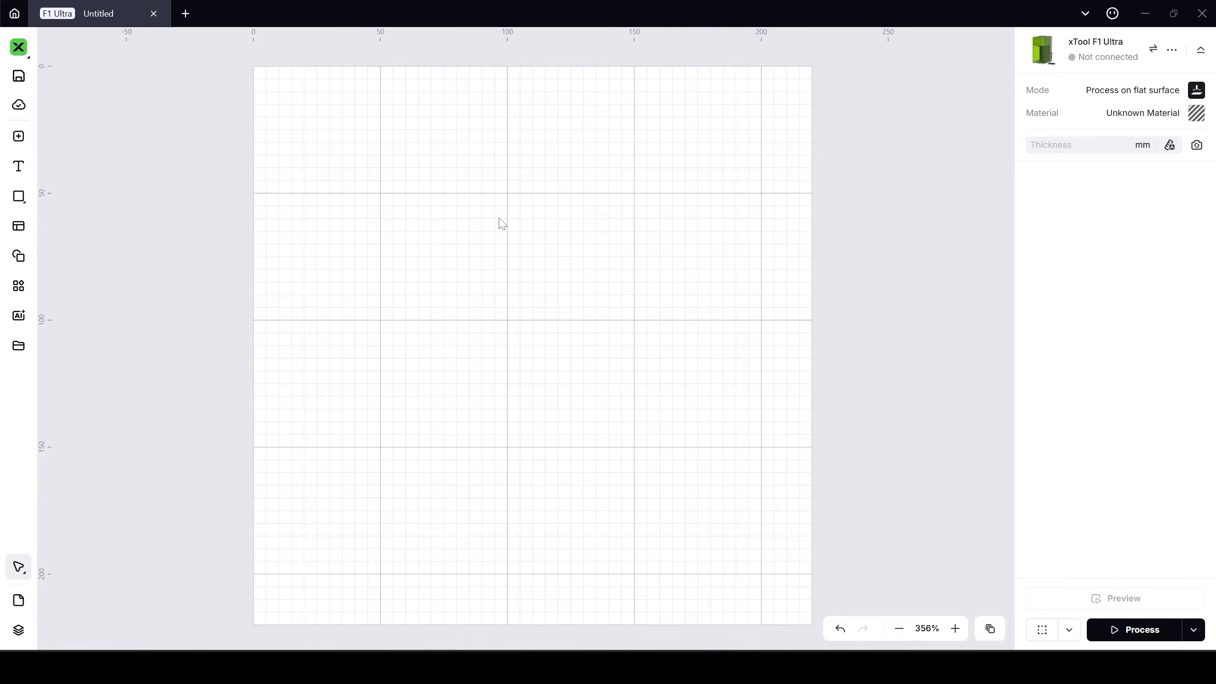
Import the Photoshop file "New Photo" into the untitled F1 Ultra project.
left_click(17, 48)
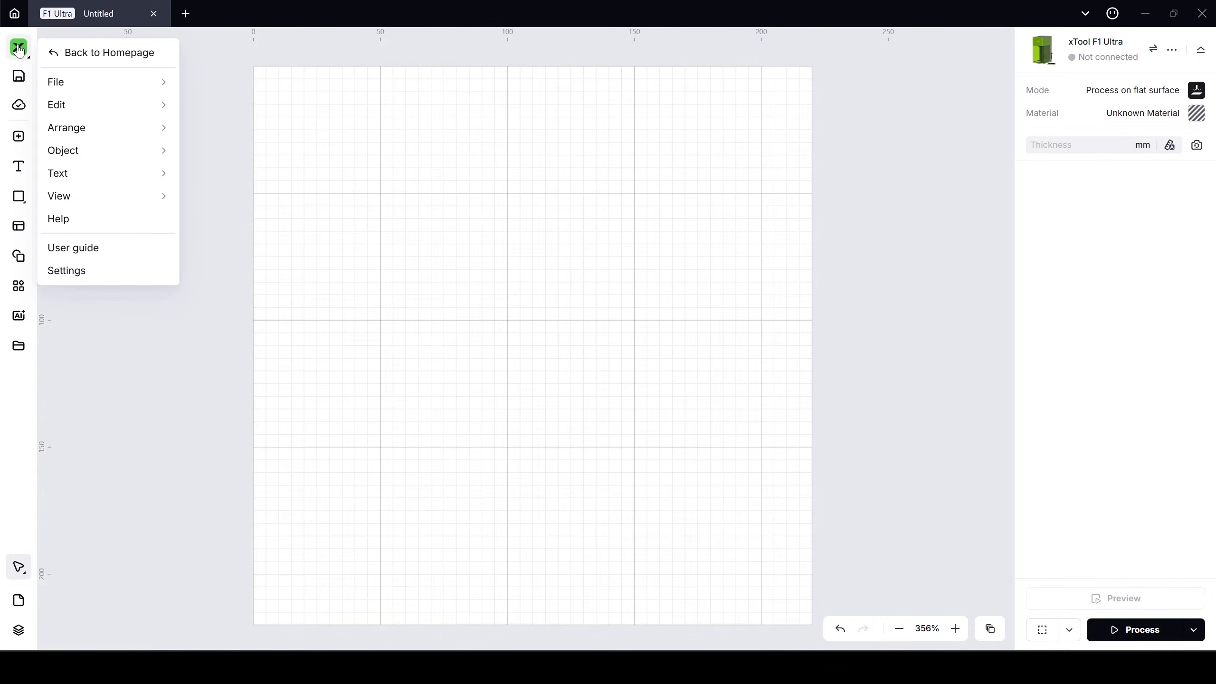
mouse_move(88, 81)
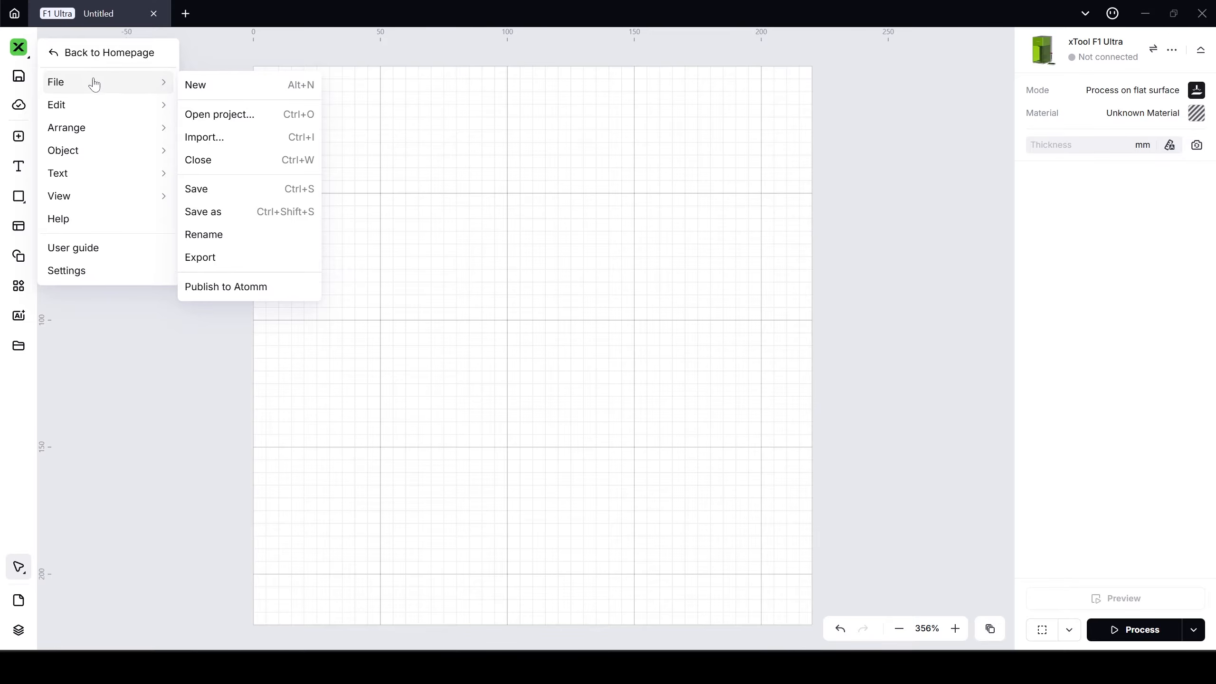
left_click(221, 142)
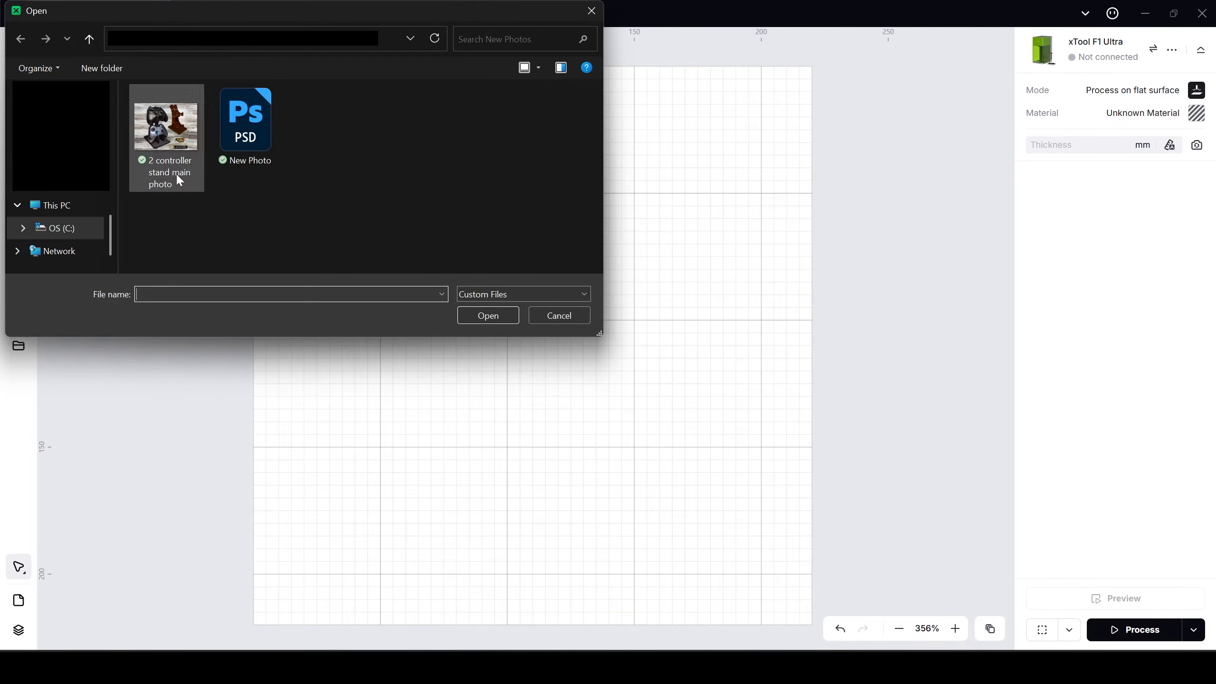
left_click(270, 138)
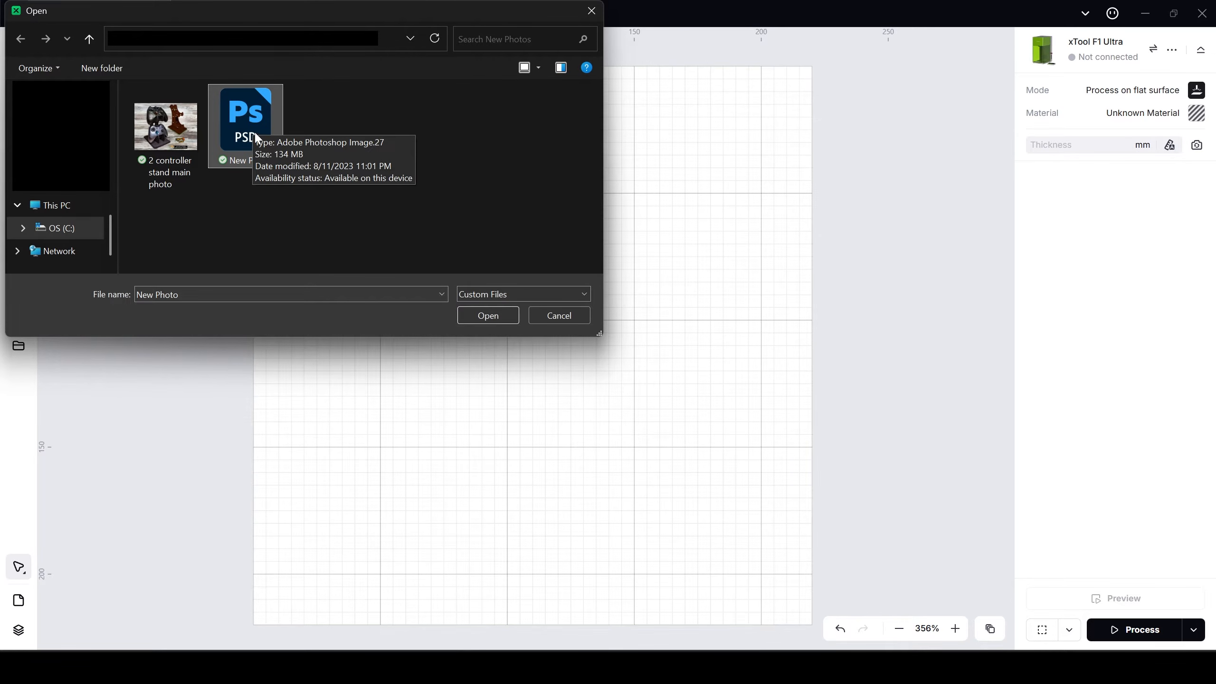
left_click(489, 318)
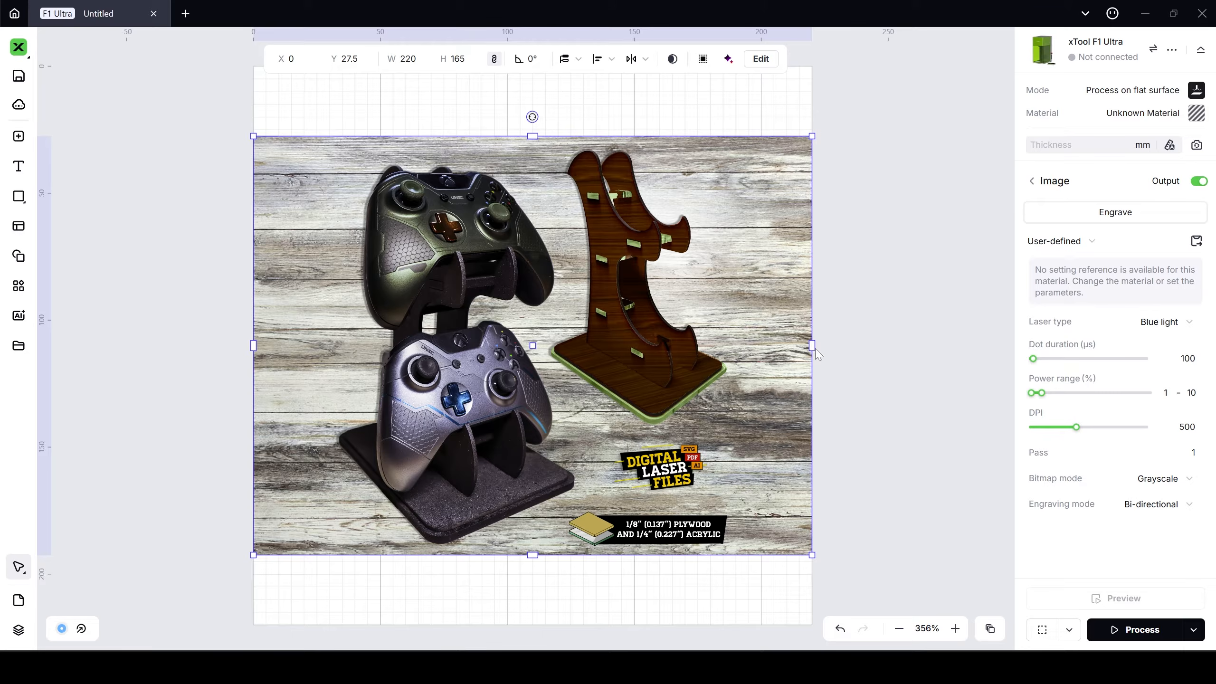
Scale the imported photo down to about 150 × 112 mm and place it at about X 10, Y 12 mm.
left_click_drag(816, 353, 725, 364)
left_click_drag(548, 377, 483, 269)
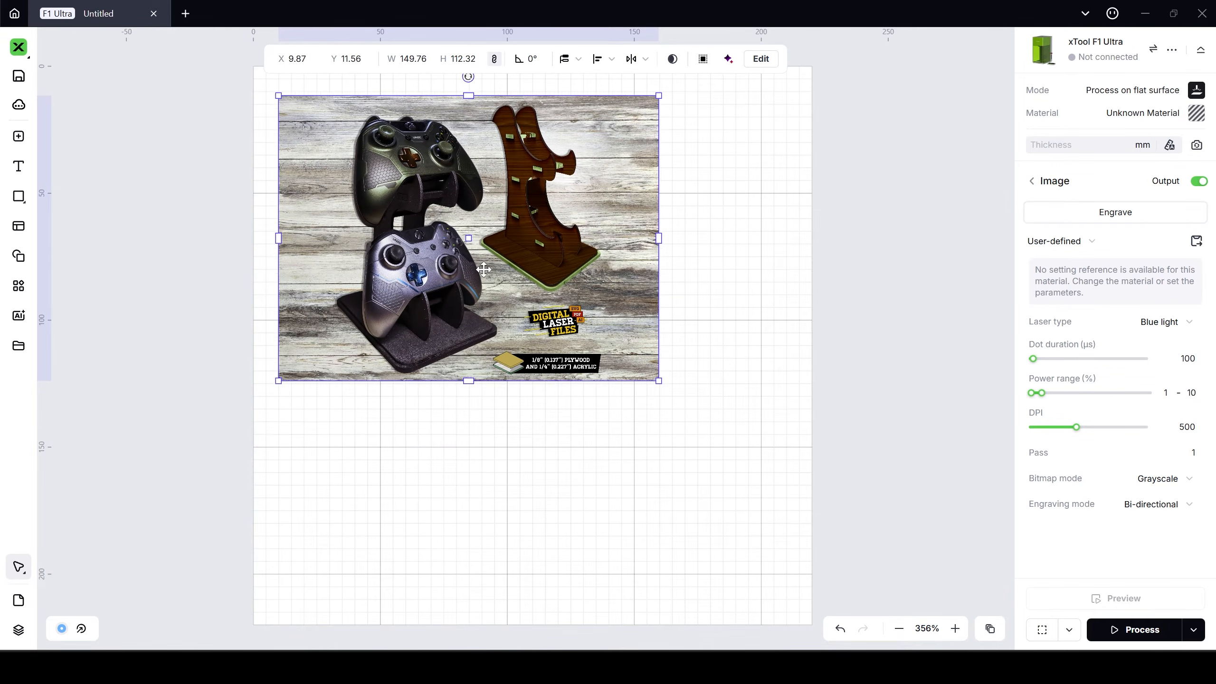
left_click(720, 225)
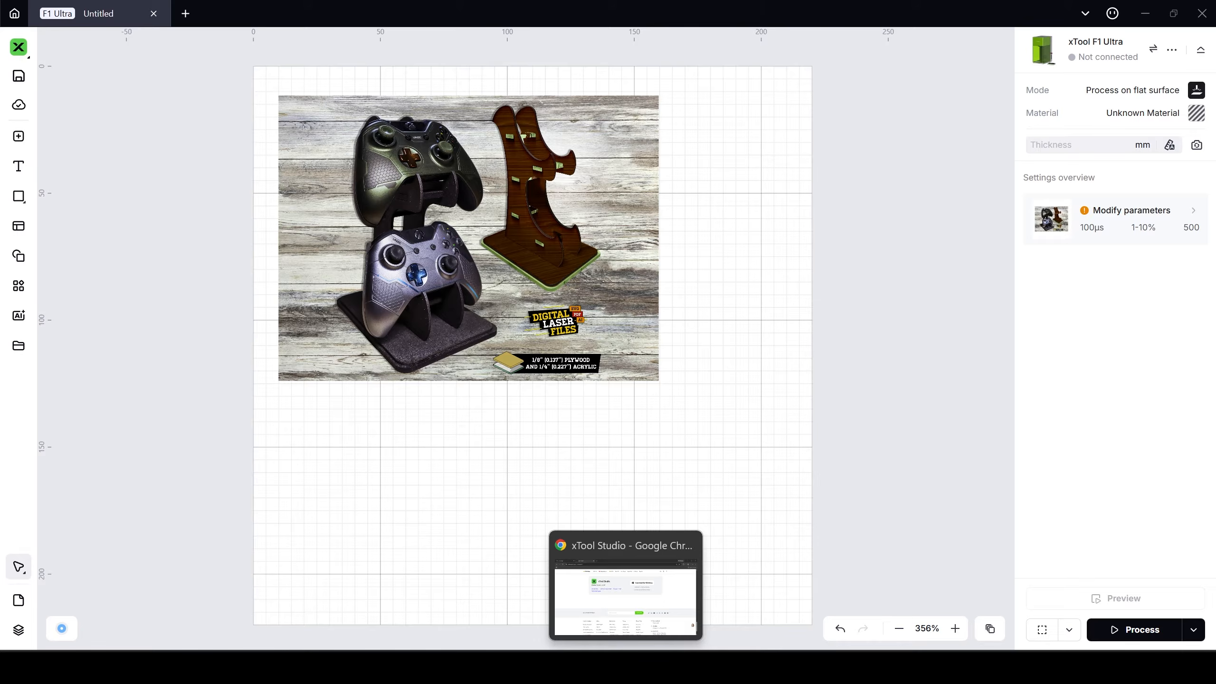
Switch to the Glowforge web app and upload the PDF "2 Controller Stand Acrylic Parts 0.227 inch" into the design.
left_click(627, 668)
left_click(103, 14)
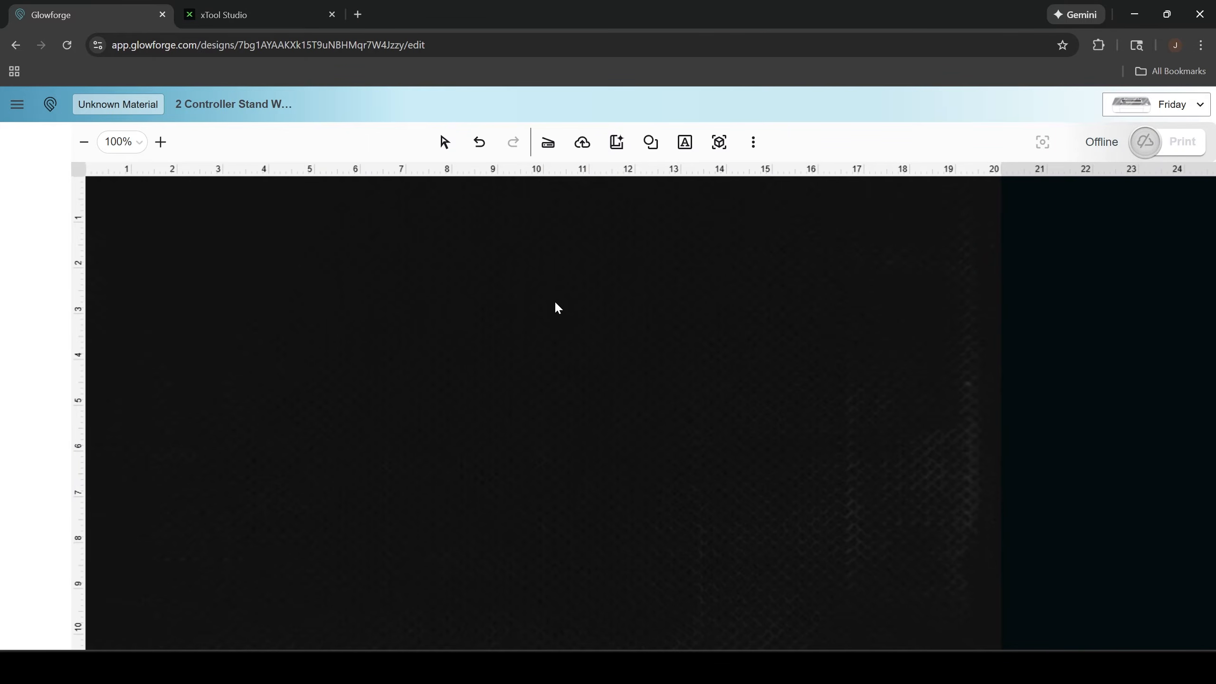
left_click(585, 149)
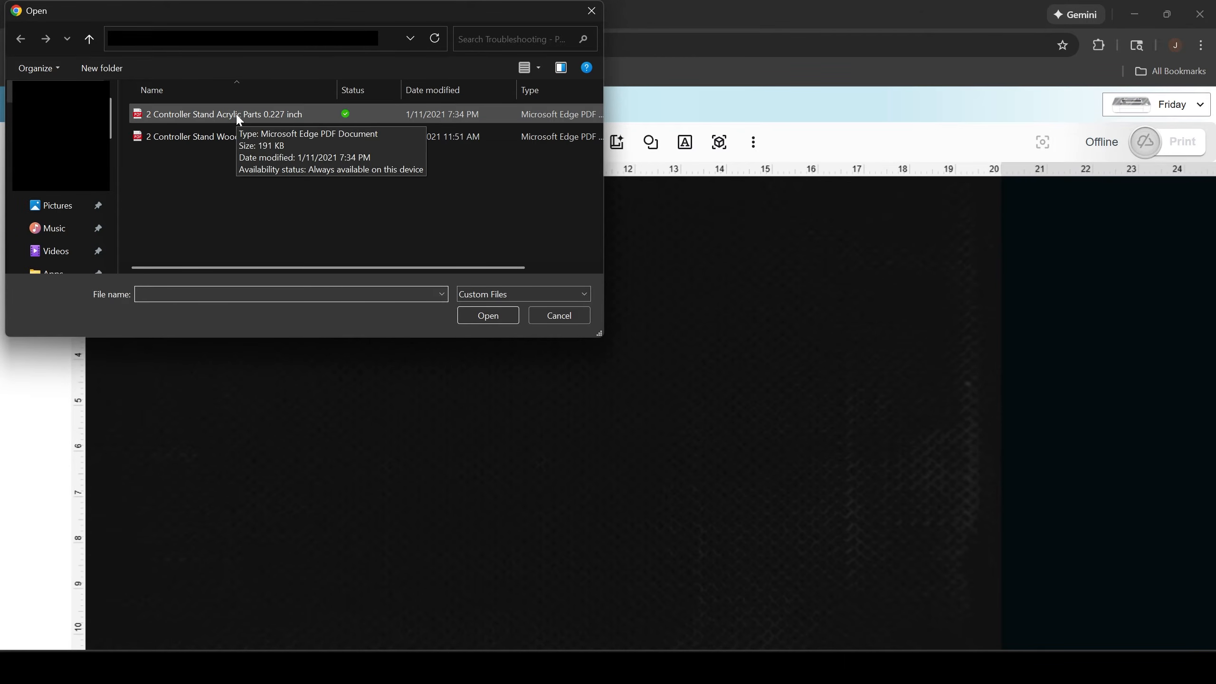
left_click(163, 117)
left_click(488, 315)
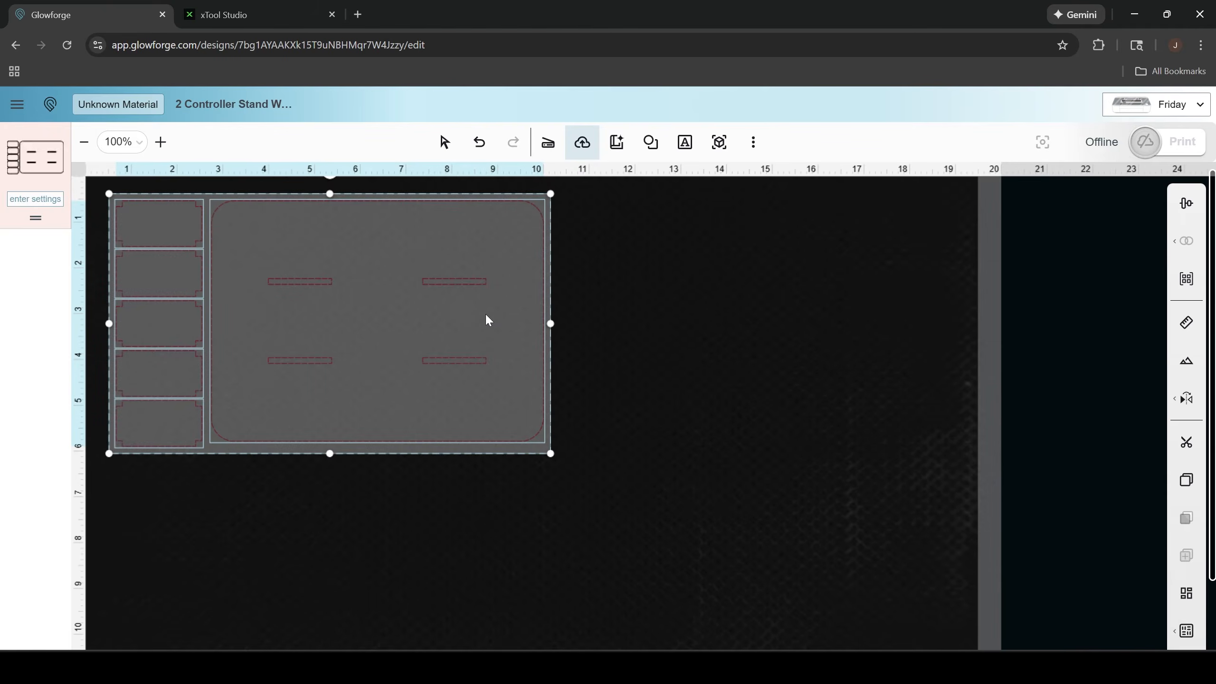
Check that the large slotted base plate can be selected separately from the small parts, and clear the selection.
left_click(561, 285)
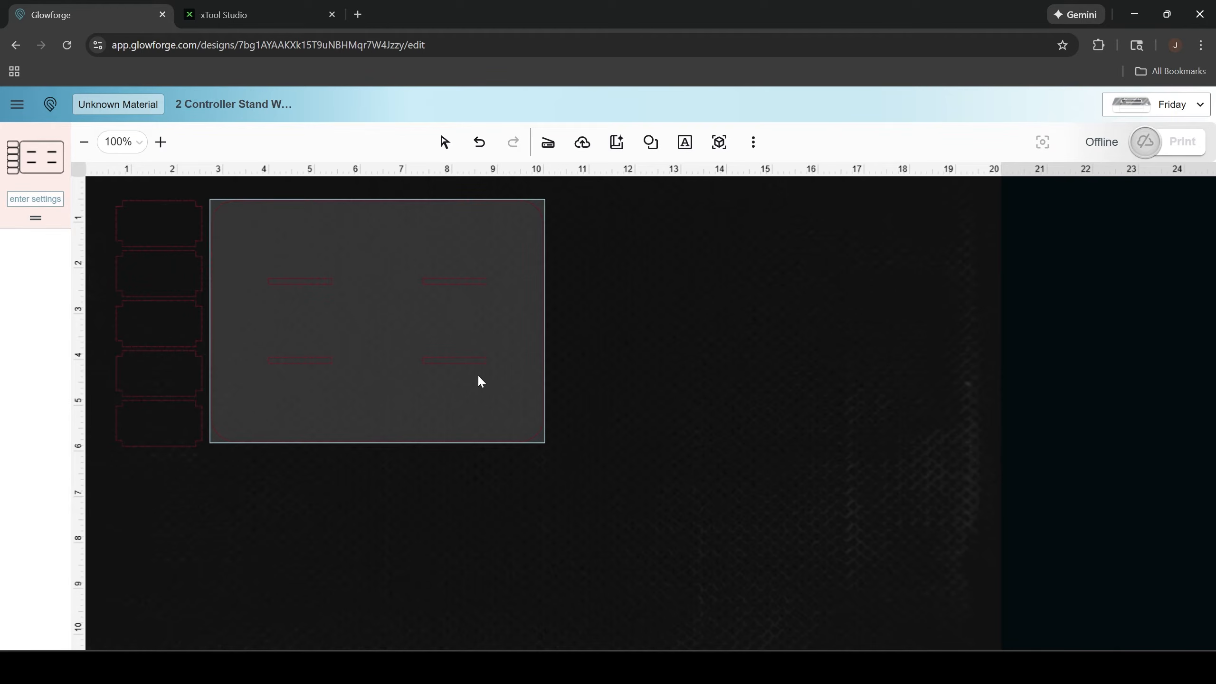
left_click(457, 373)
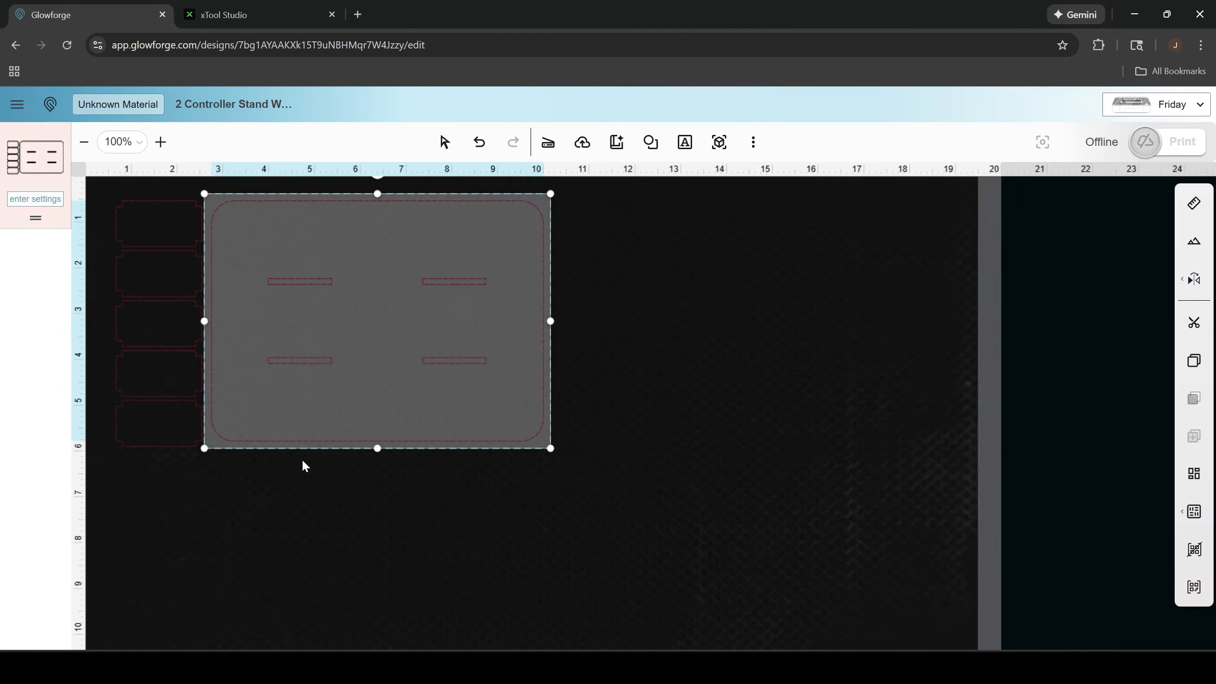
left_click(621, 476)
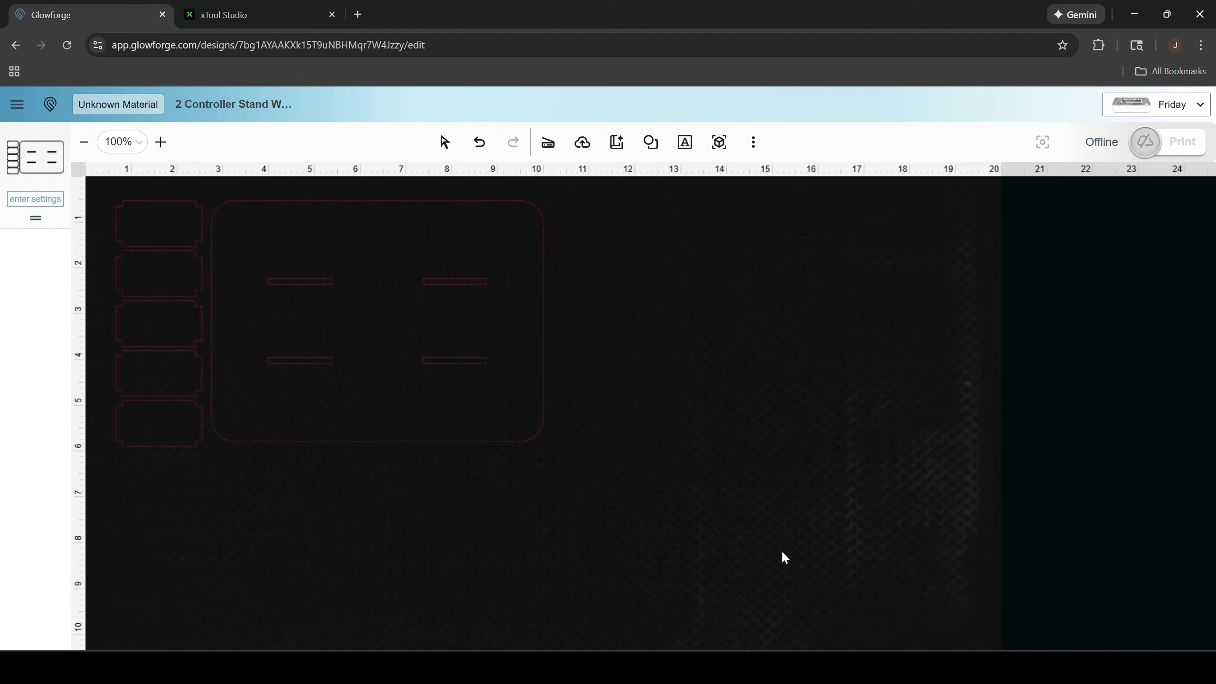
Switch to xTool Studio and import the PDF "2 Controller Stand Acrylic Parts 0.227 inch" from the controller stand's project folder.
mouse_move(828, 632)
left_click(813, 592)
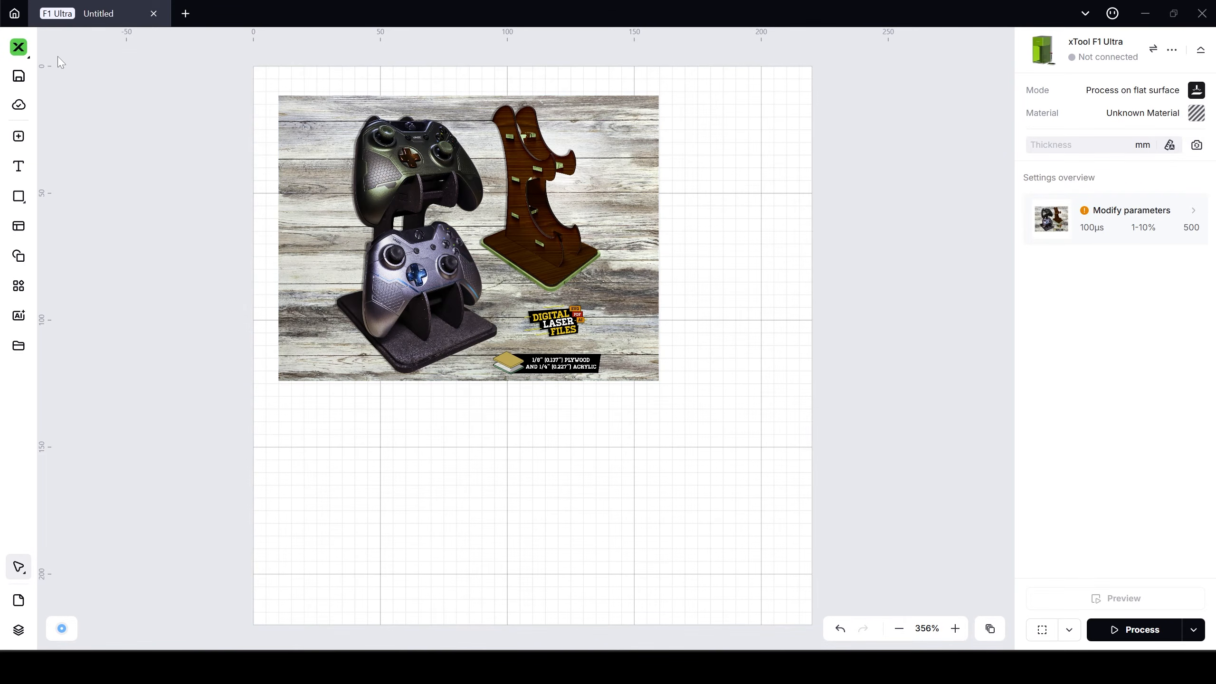
left_click(13, 55)
mouse_move(106, 84)
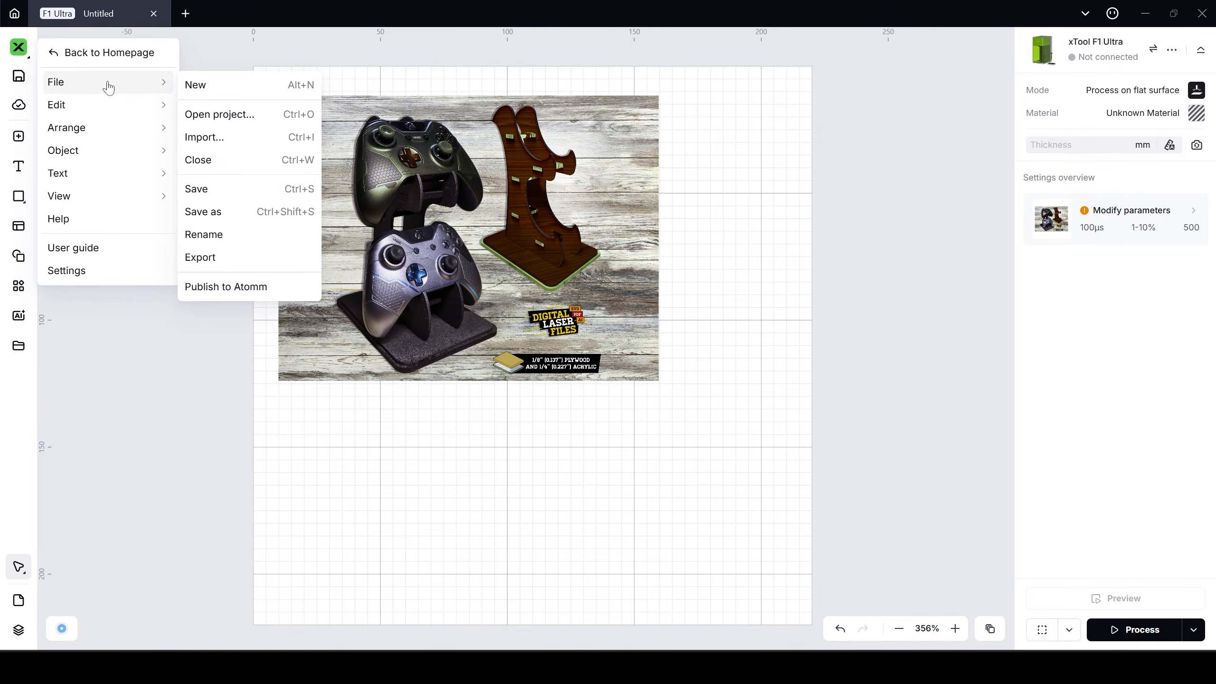
left_click(259, 138)
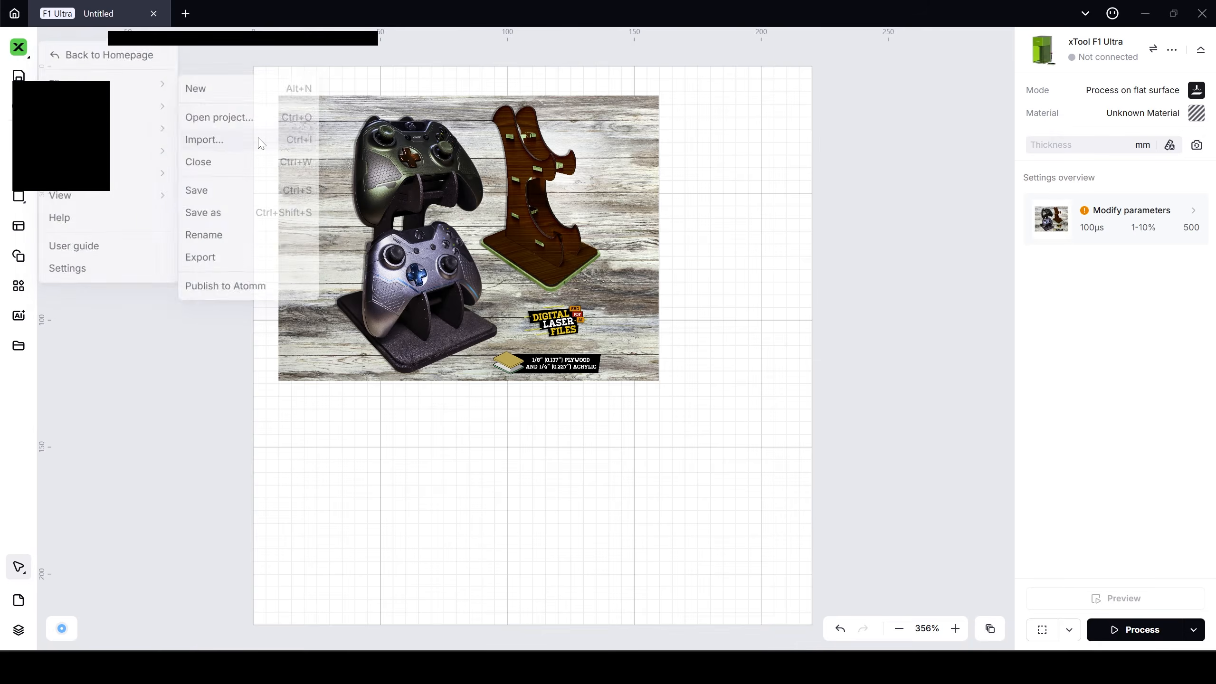
left_click(211, 39)
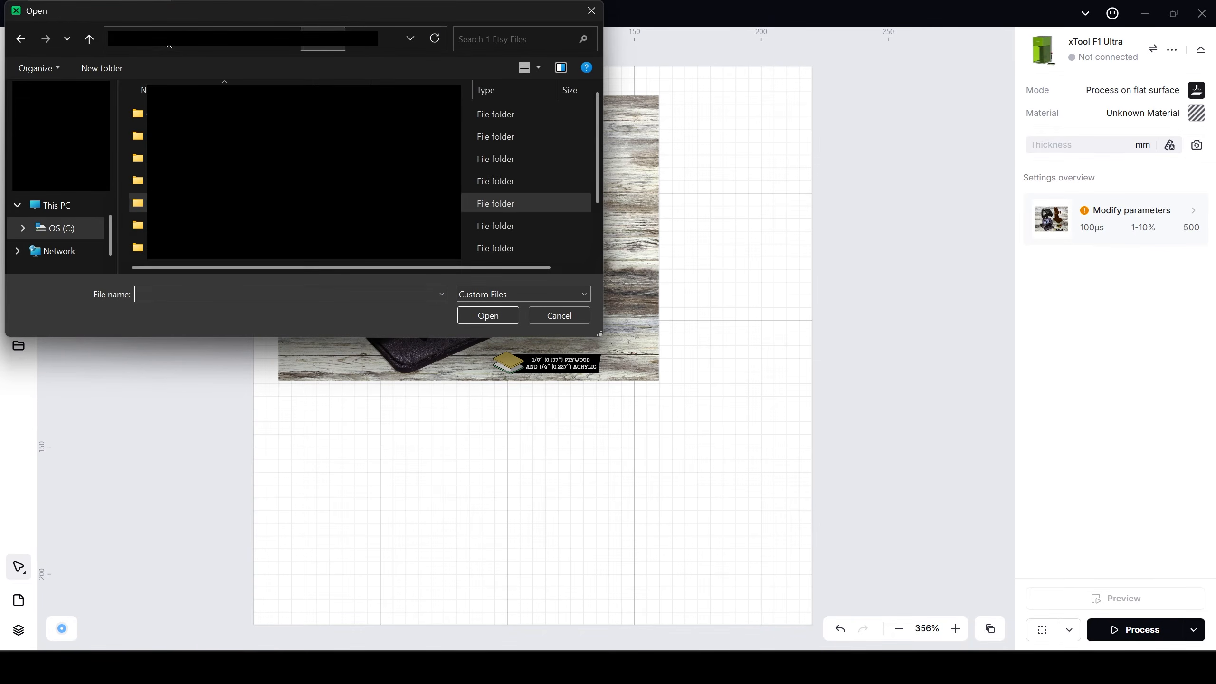
double_click(288, 225)
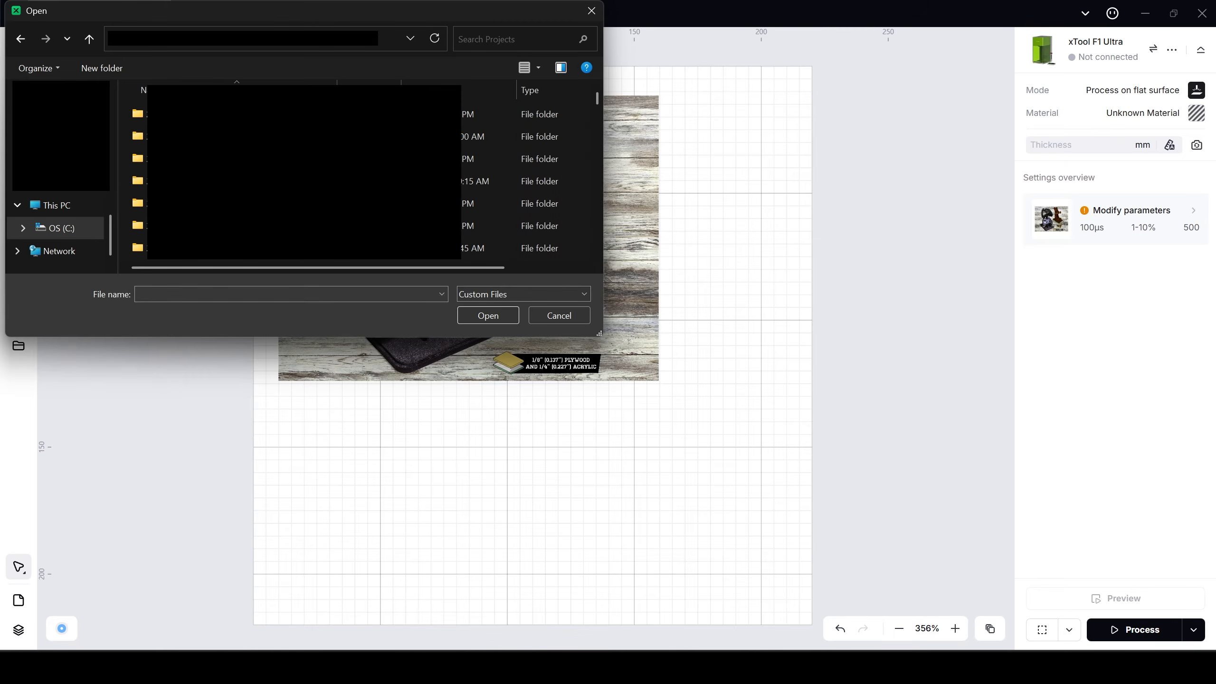
double_click(242, 114)
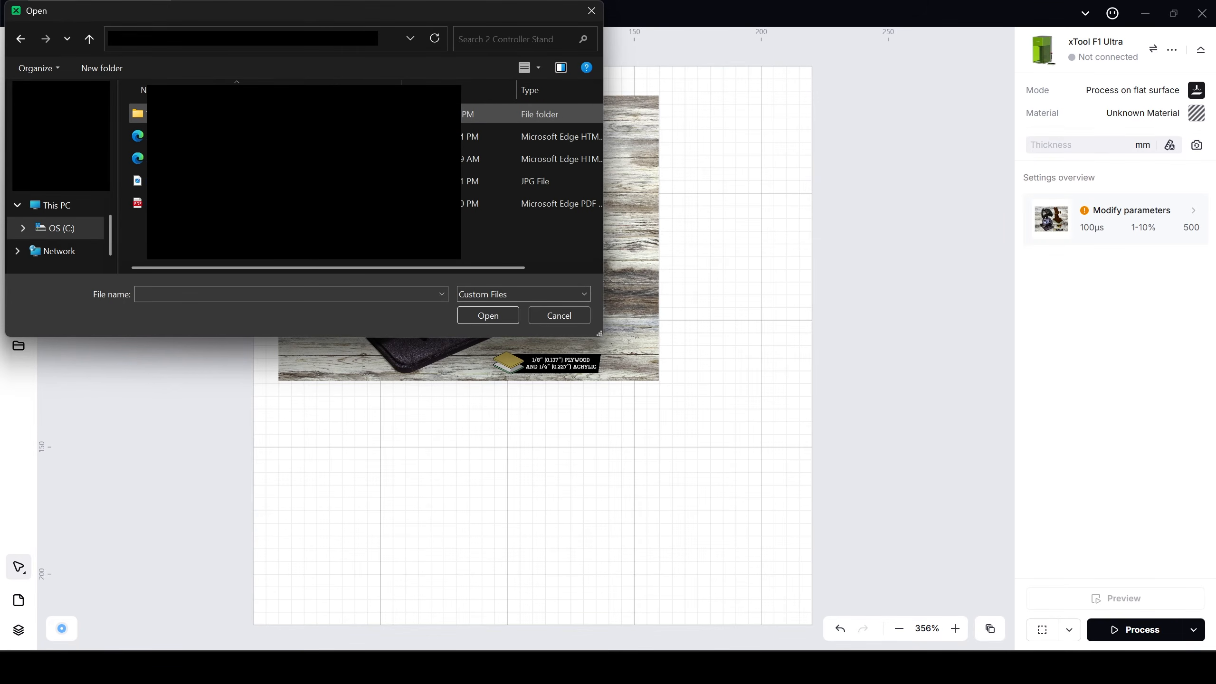
double_click(242, 115)
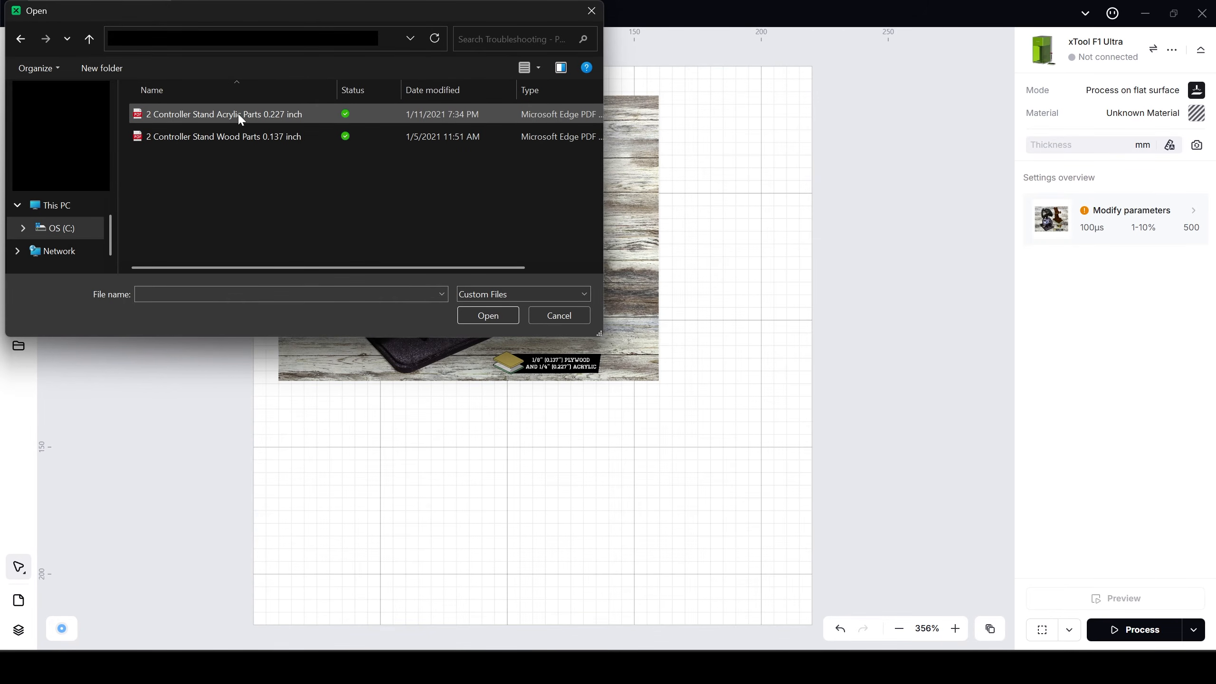
left_click(242, 116)
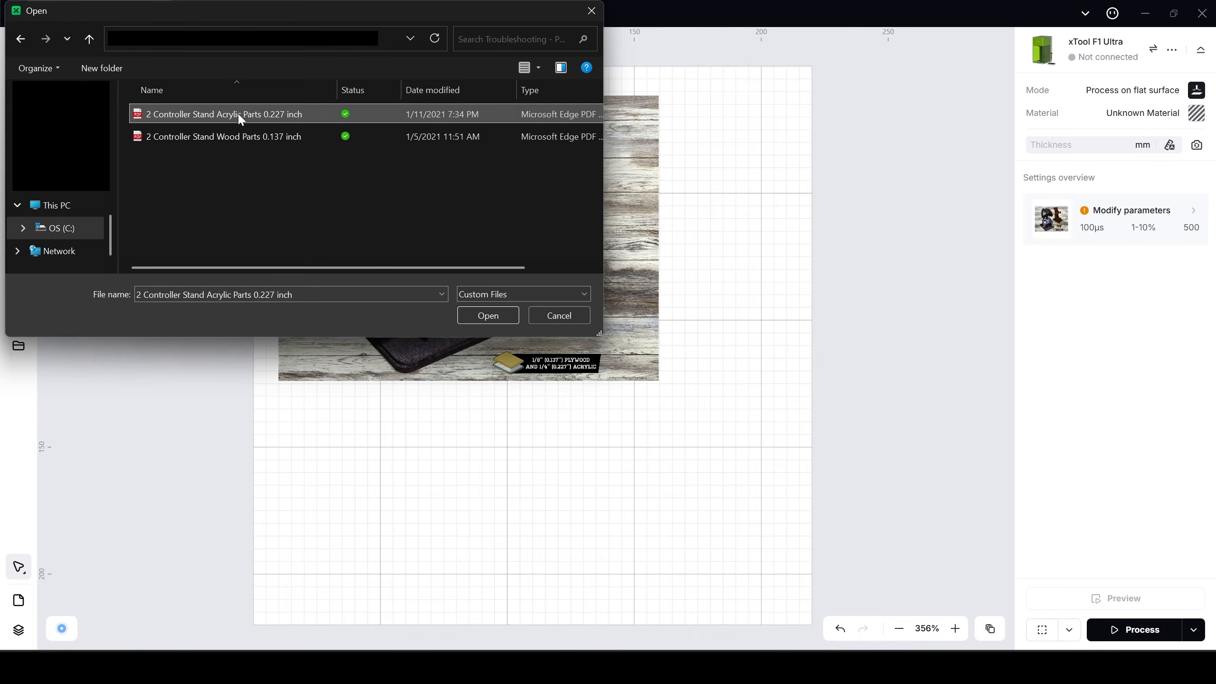
left_click(490, 318)
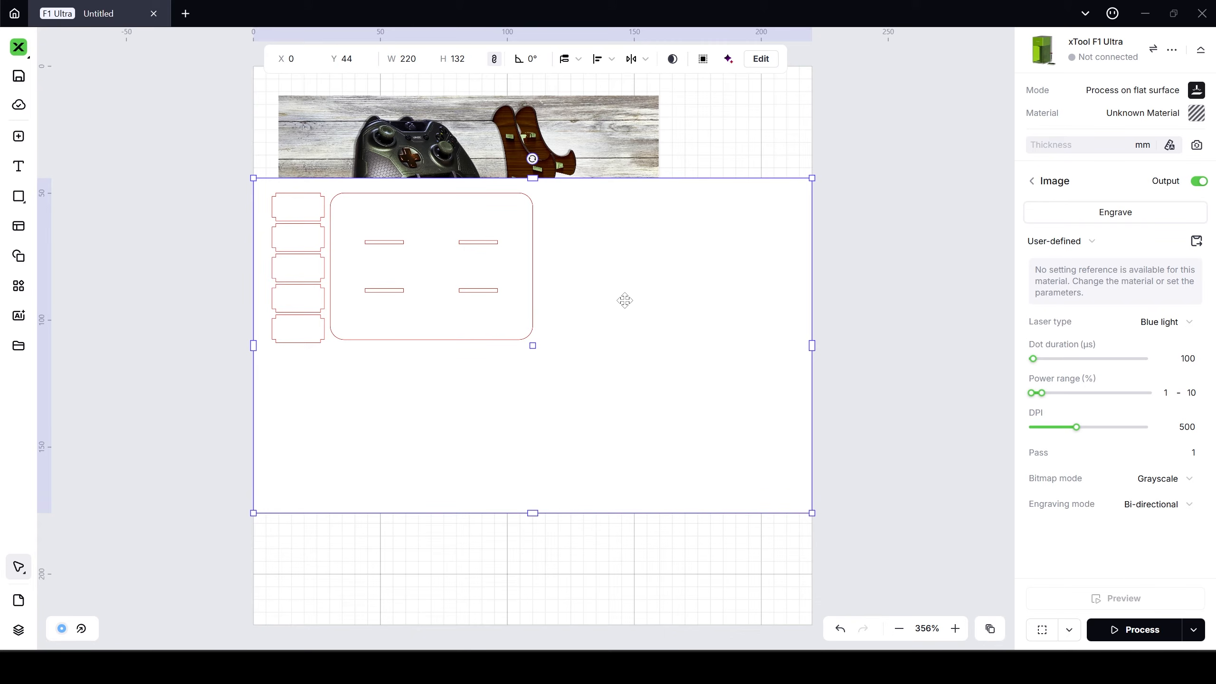
Move the imported acrylic parts sheet down over the lower part of the photo, to about X 16, Y 110 mm.
left_click_drag(424, 281, 565, 370)
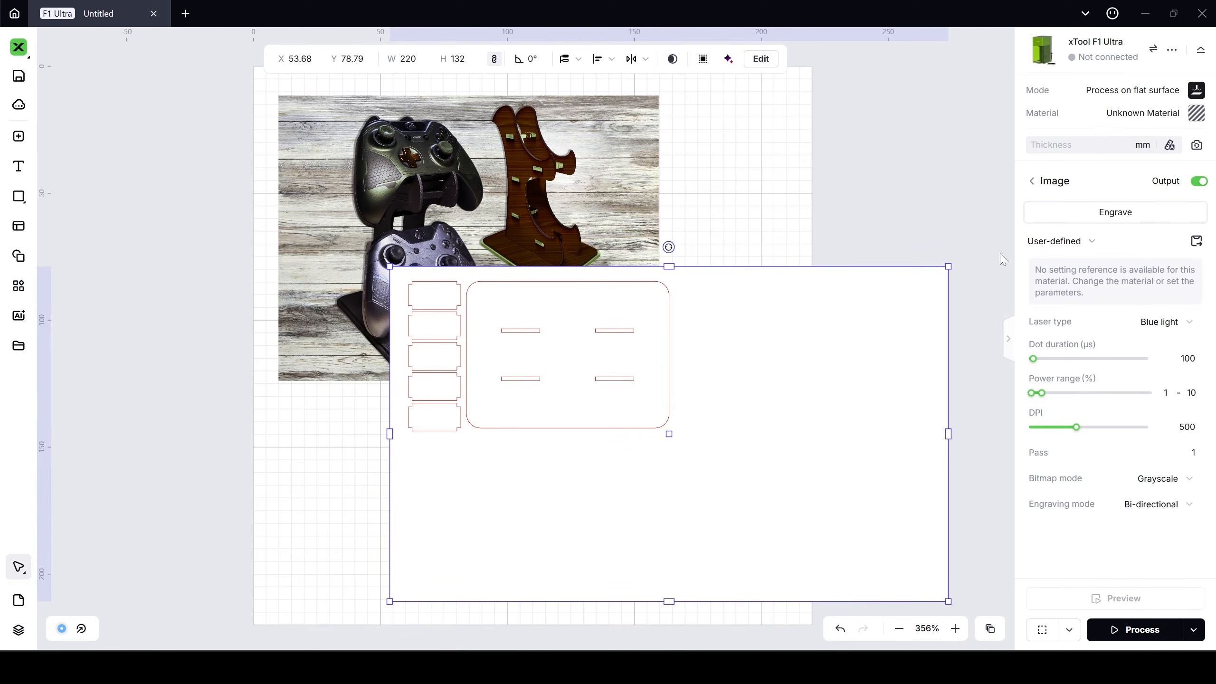
left_click_drag(756, 359, 639, 296)
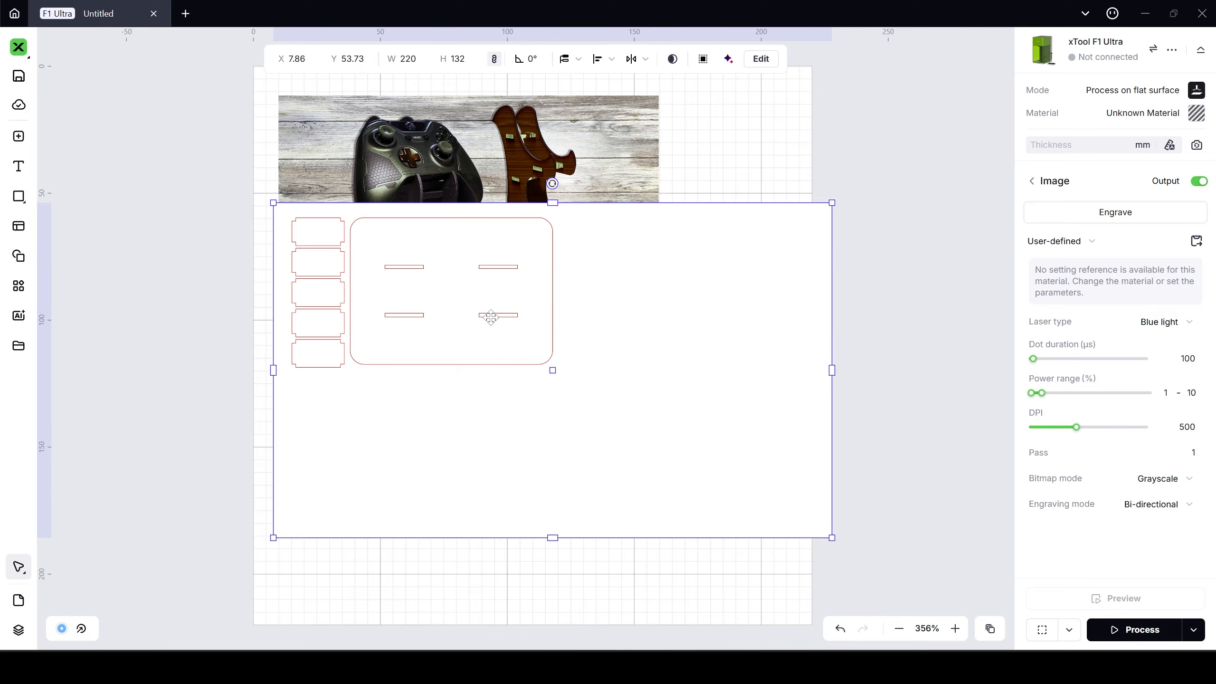
left_click_drag(490, 318, 502, 404)
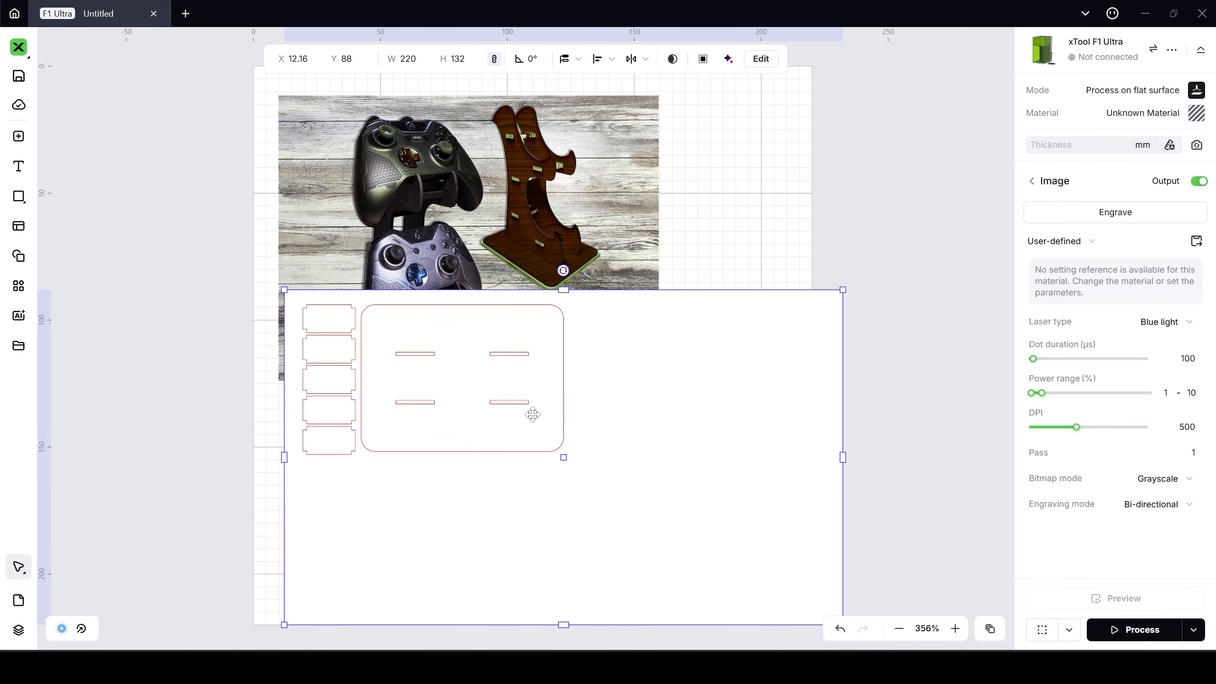
left_click_drag(532, 412, 528, 467)
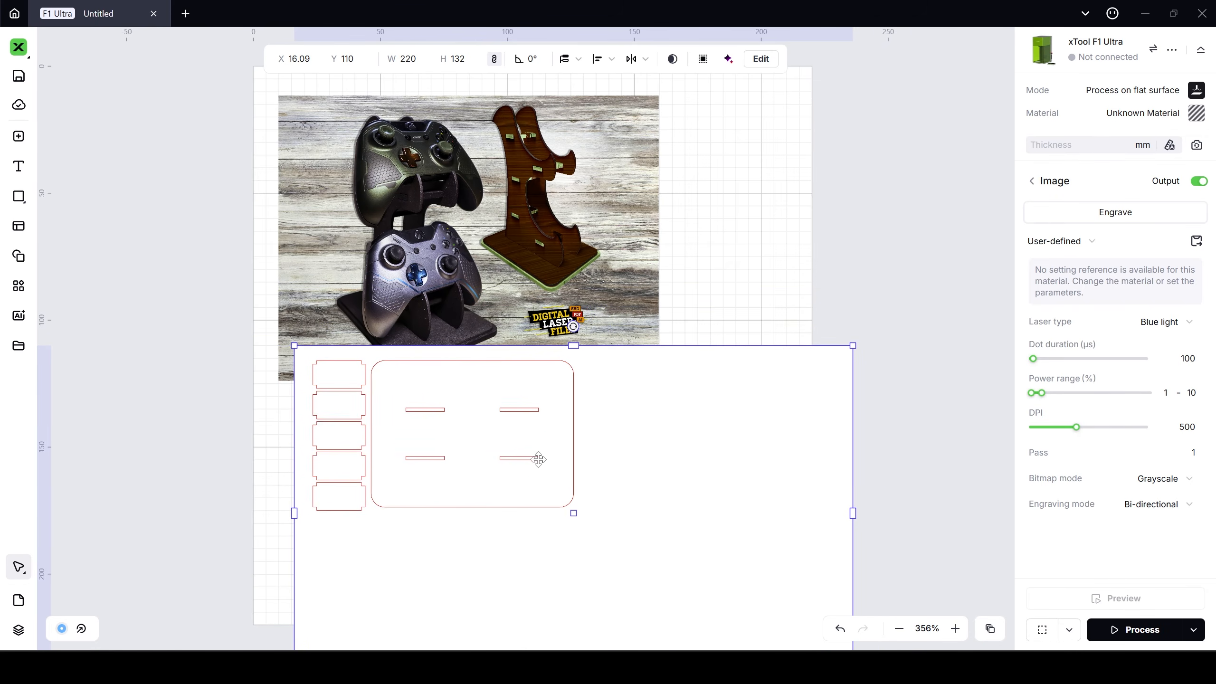
Move the photo to about X 3, Y 2 mm and the acrylic parts sheet clear of it to about X 58, Y 118 mm.
left_click(496, 237)
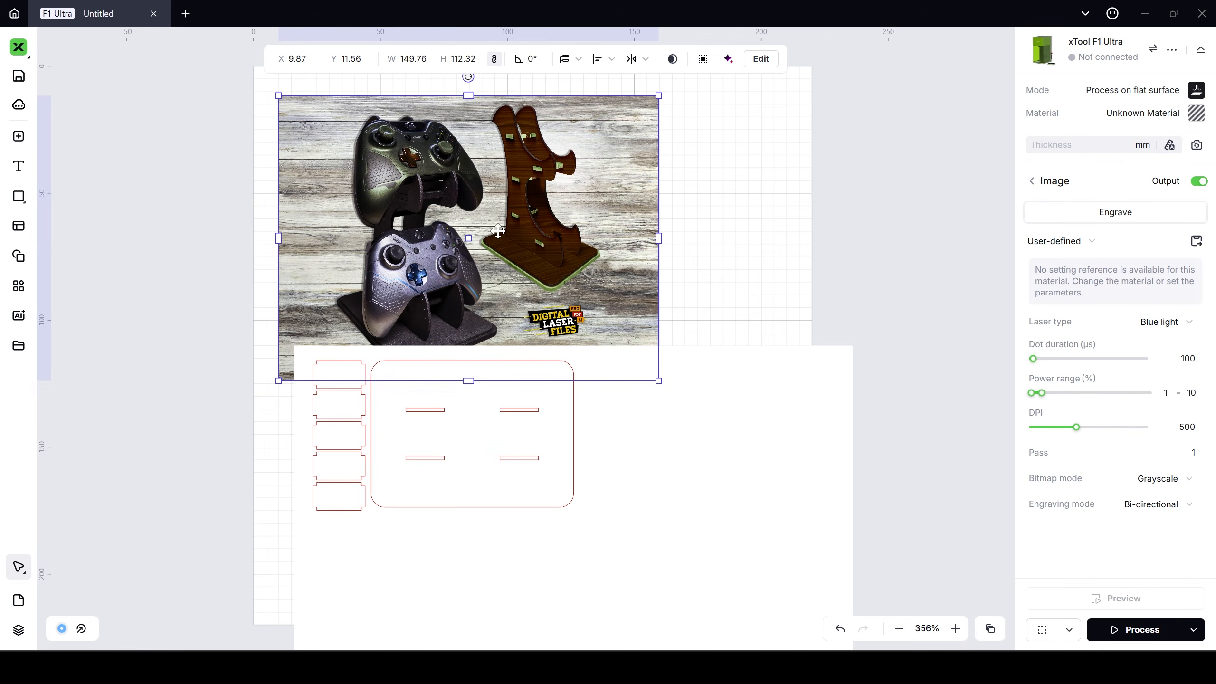
left_click_drag(496, 237, 481, 207)
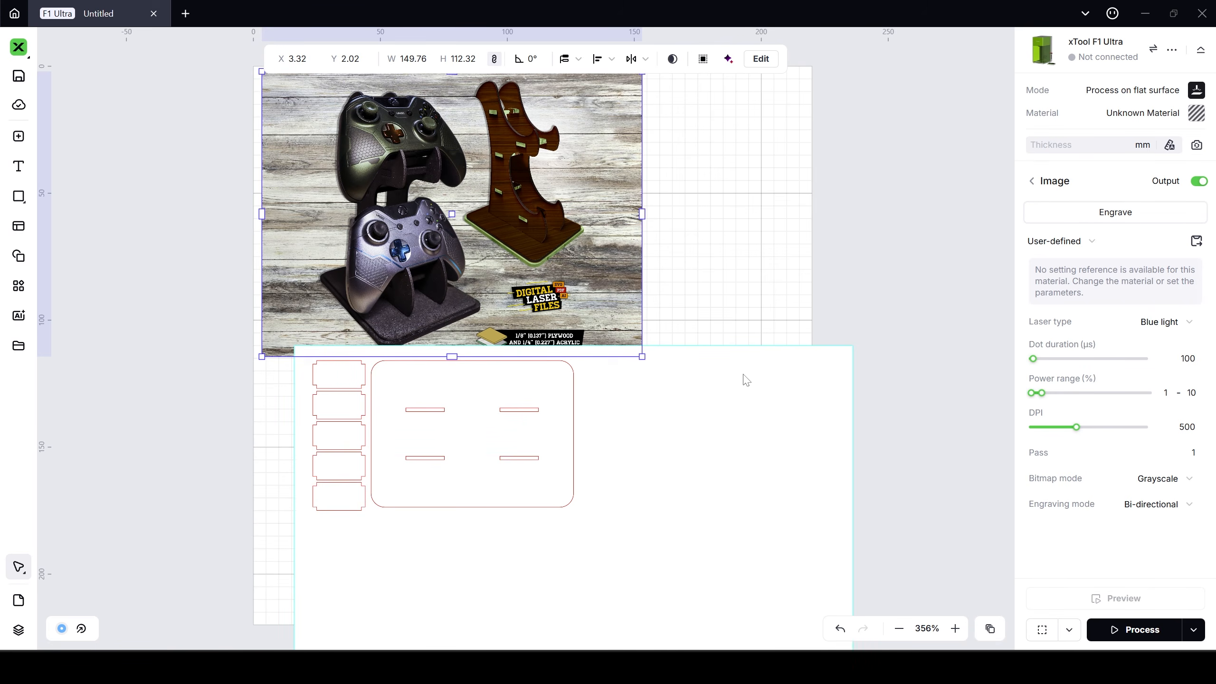
left_click_drag(634, 426, 741, 440)
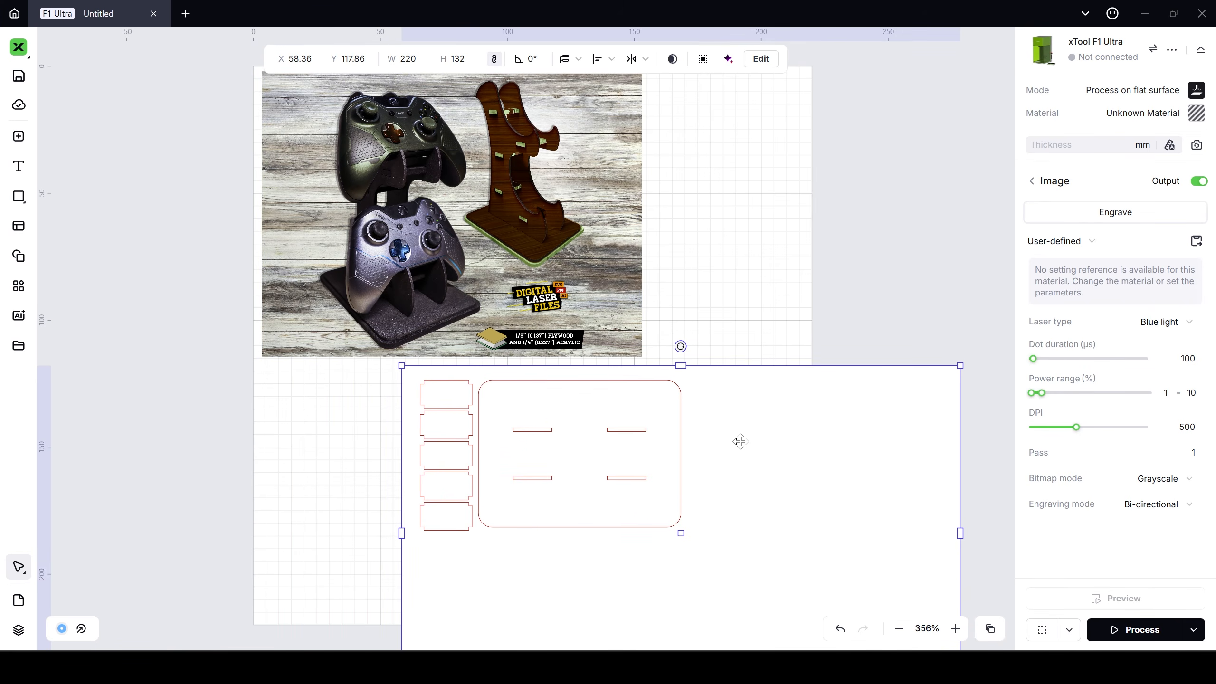